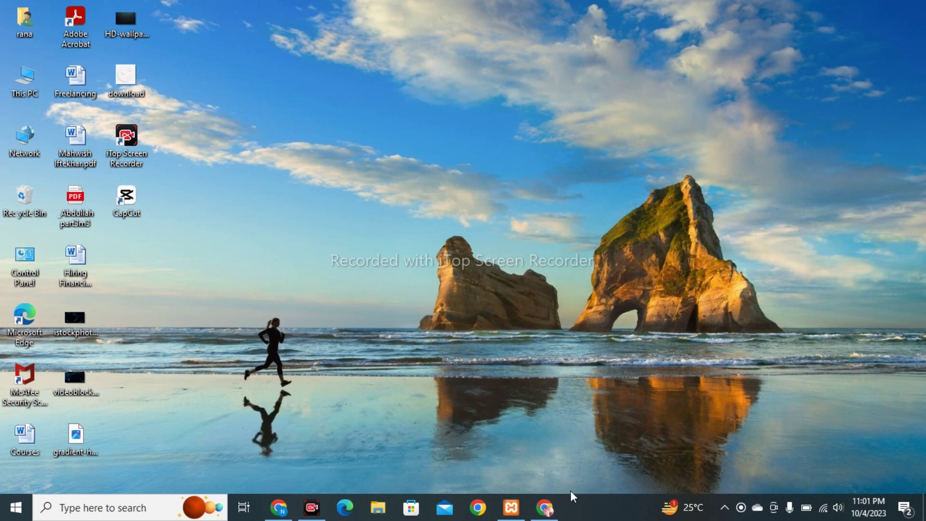
Step: Switch to the WordPress dashboard of the codenext site in Chrome and open its installed themes page
{"action": "mouse_move", "coordinate": [544, 515]}
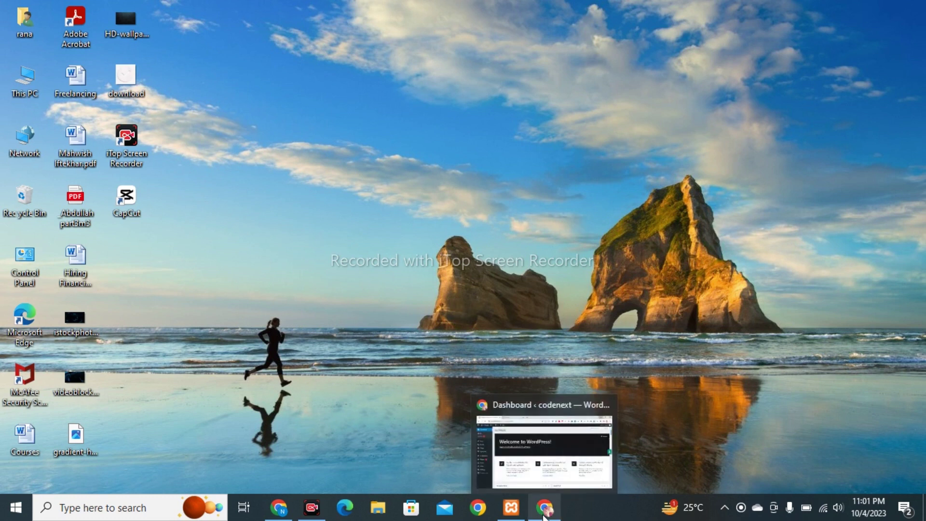
{"action": "left_click", "coordinate": [544, 450]}
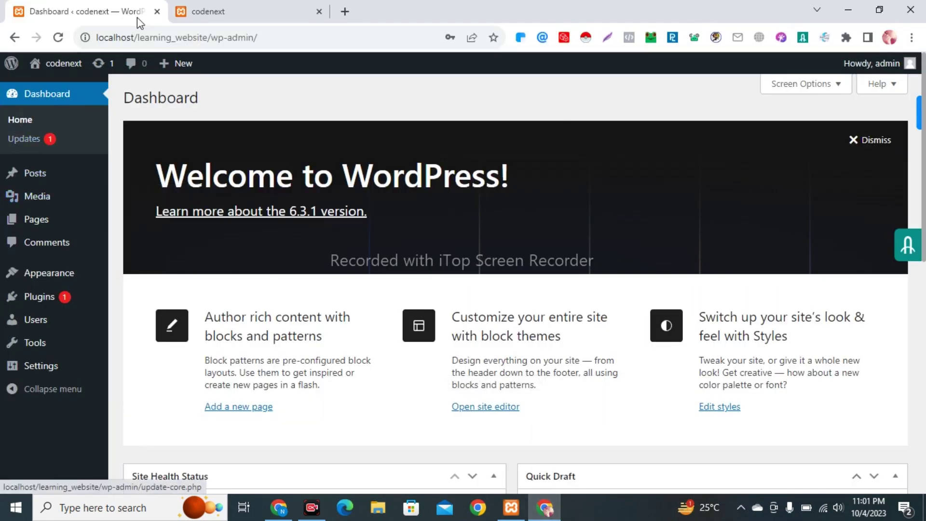
{"action": "left_click", "coordinate": [213, 8]}
{"action": "left_click", "coordinate": [98, 11]}
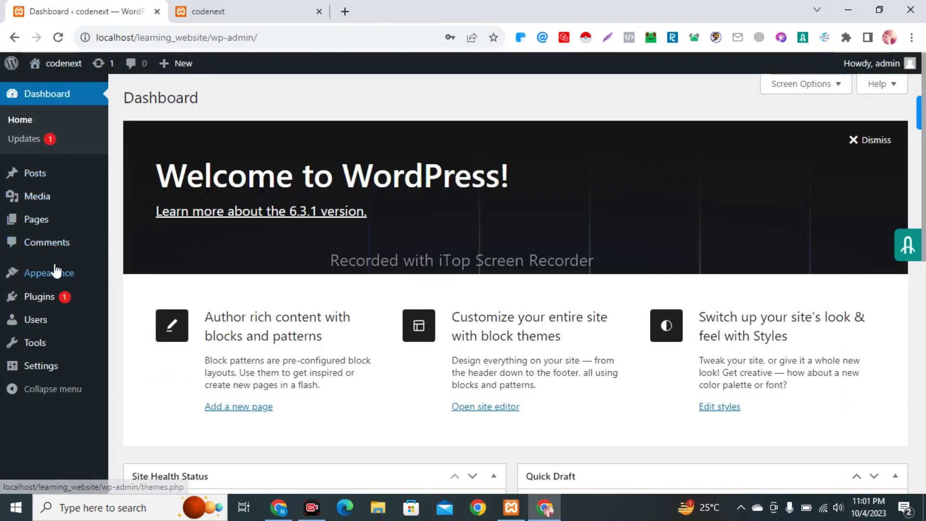
{"action": "mouse_move", "coordinate": [56, 273]}
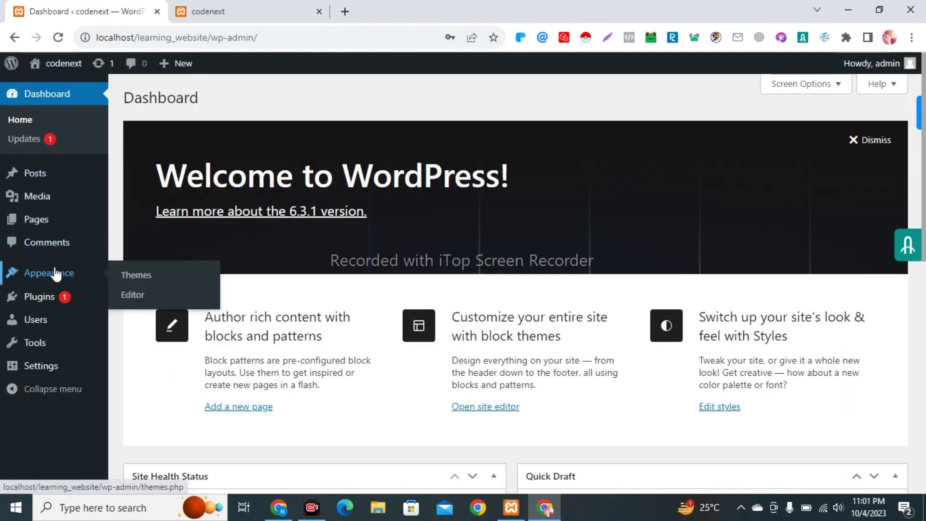
{"action": "left_click", "coordinate": [137, 278]}
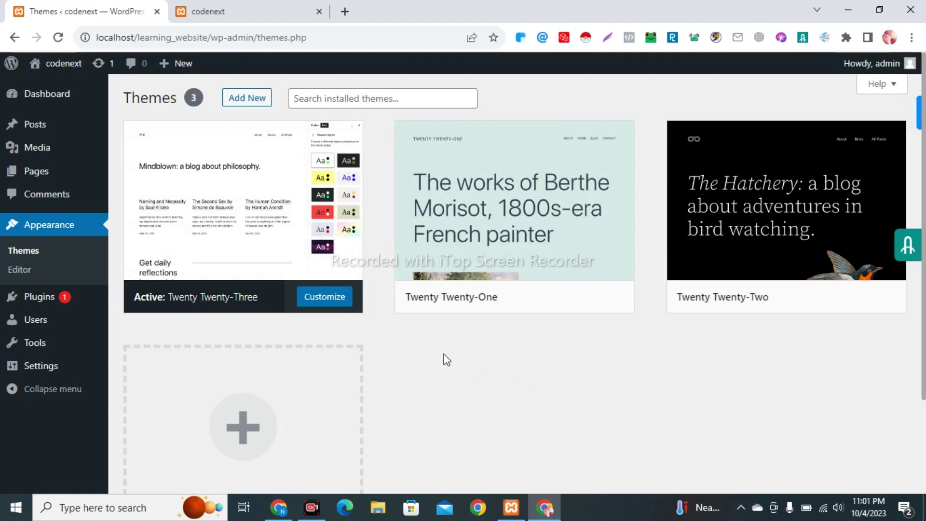
Step: Find the Astra theme by searching the new themes for "astra", and install and activate it
{"action": "left_click", "coordinate": [238, 100]}
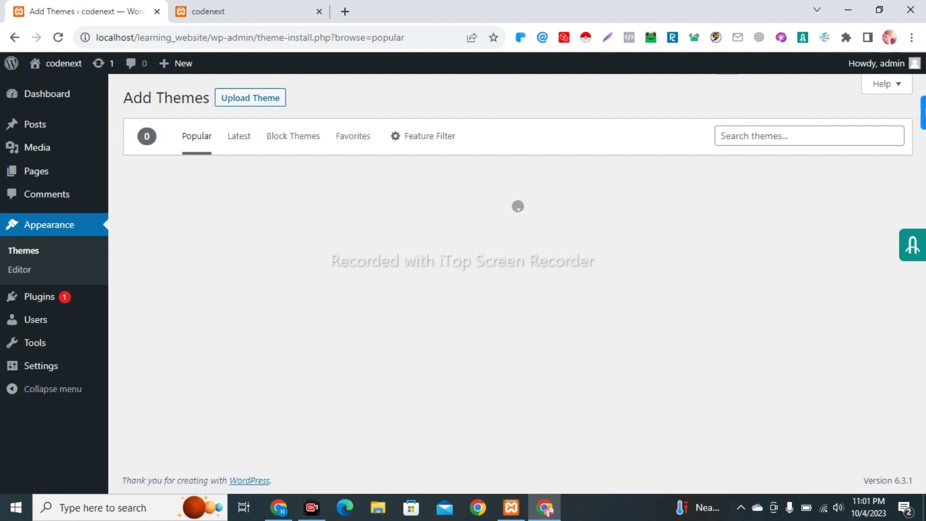
{"action": "left_click", "coordinate": [771, 137]}
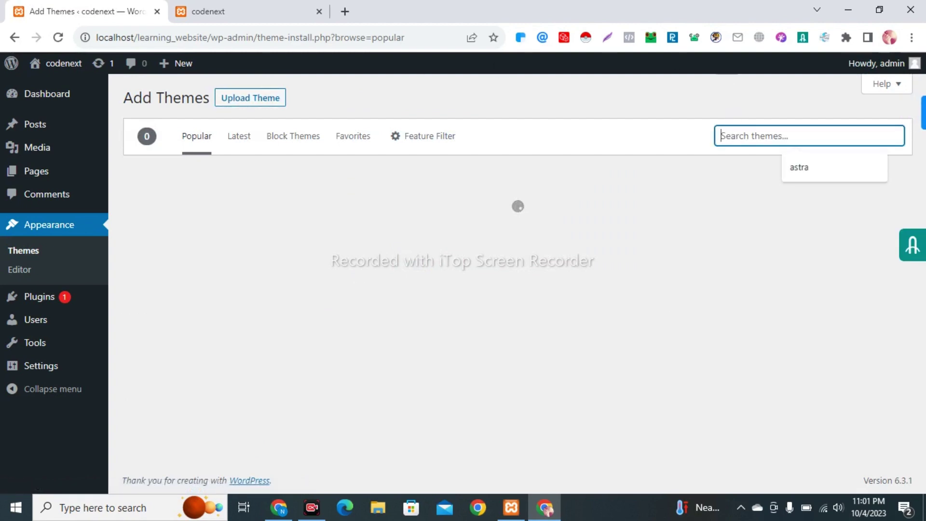
{"action": "key", "text": "Down"}
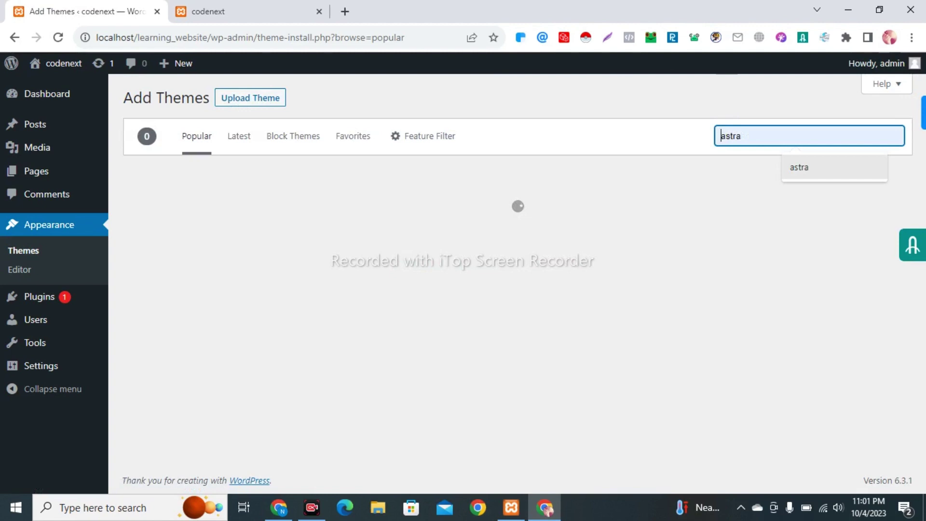
{"action": "left_click", "coordinate": [816, 177]}
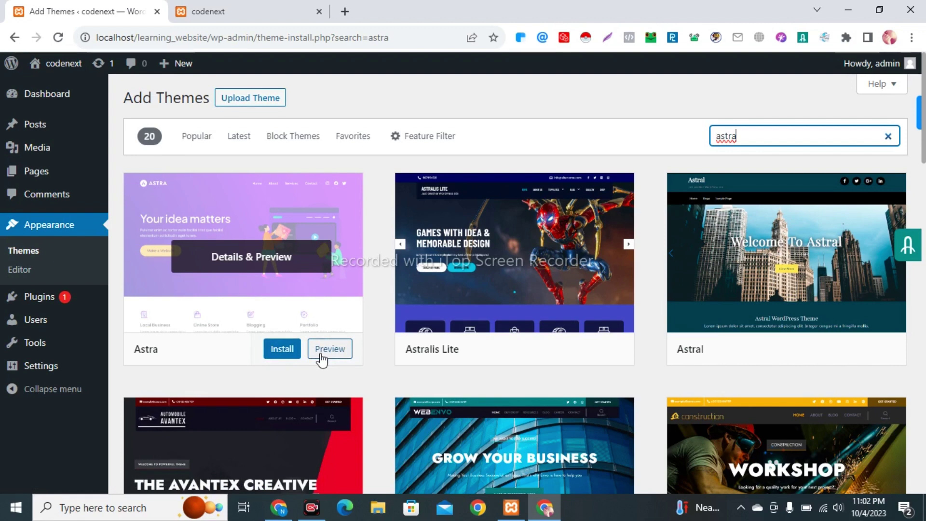
{"action": "left_click", "coordinate": [282, 351]}
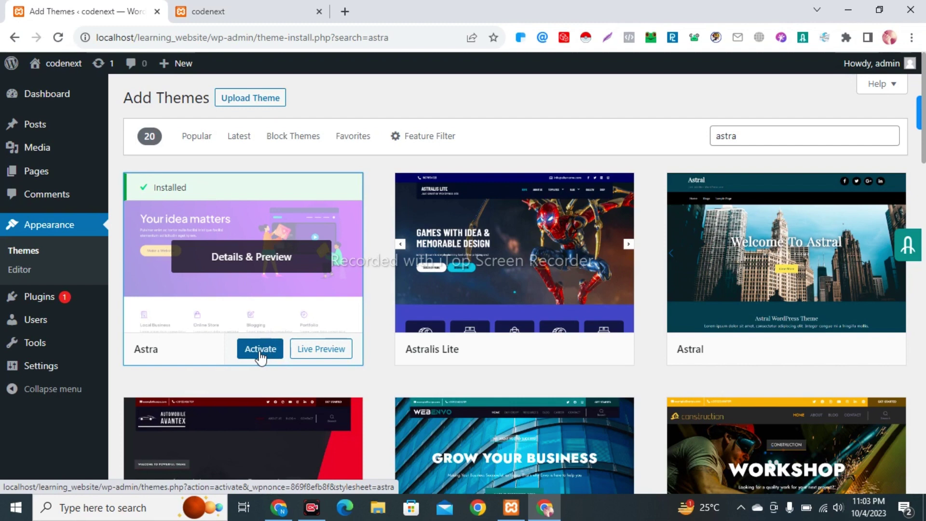
{"action": "left_click", "coordinate": [261, 358]}
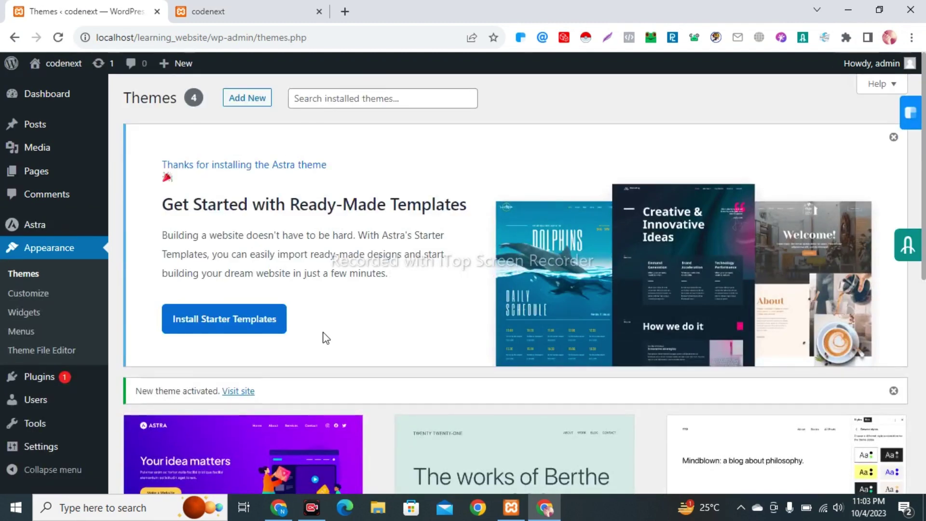
Step: Reload the codenext site's front page to check how it looks with the Astra theme
{"action": "left_click", "coordinate": [208, 11]}
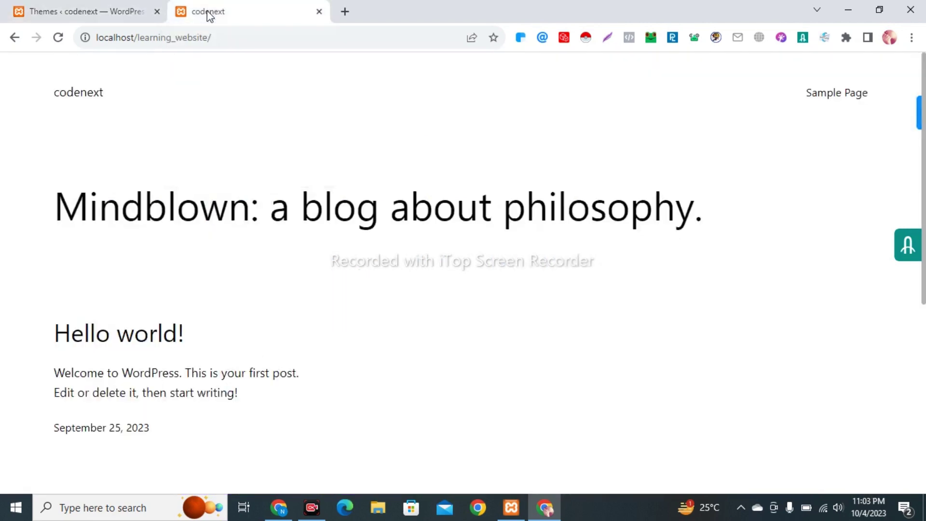
{"action": "left_click", "coordinate": [58, 37]}
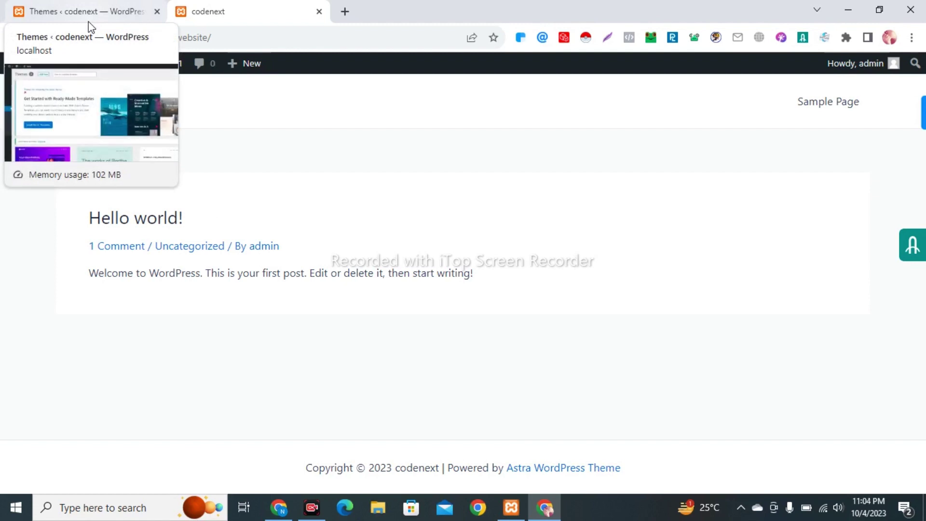
{"action": "left_click", "coordinate": [86, 3]}
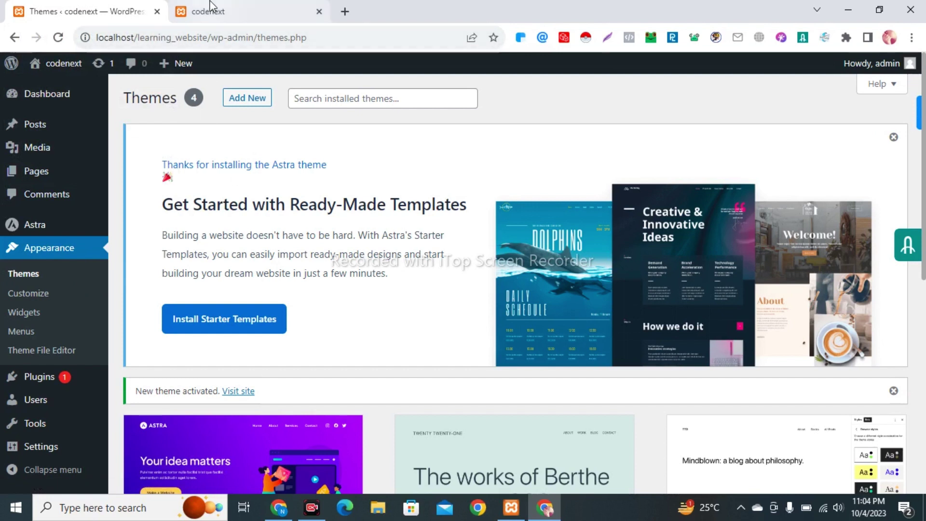
{"action": "left_click", "coordinate": [234, 12]}
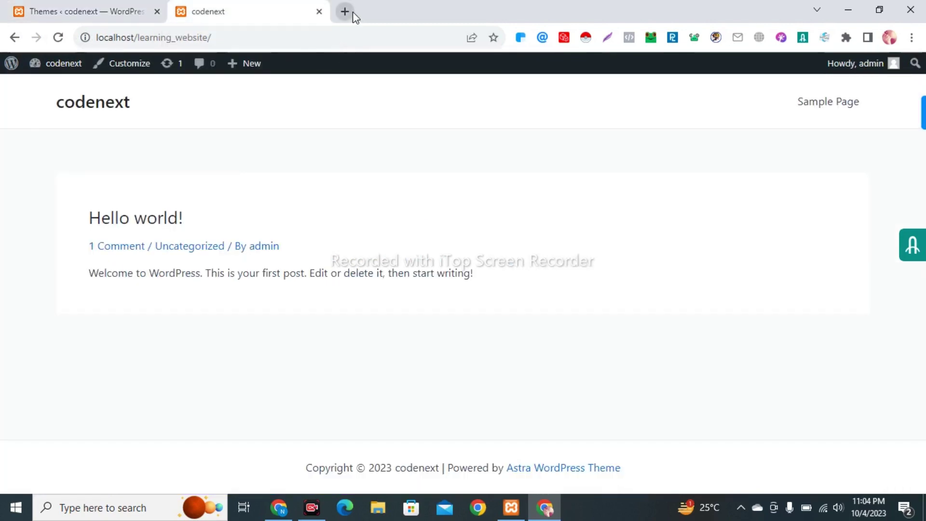
Step: Open the wordpress.org website in a new browser tab
{"action": "left_click", "coordinate": [346, 12]}
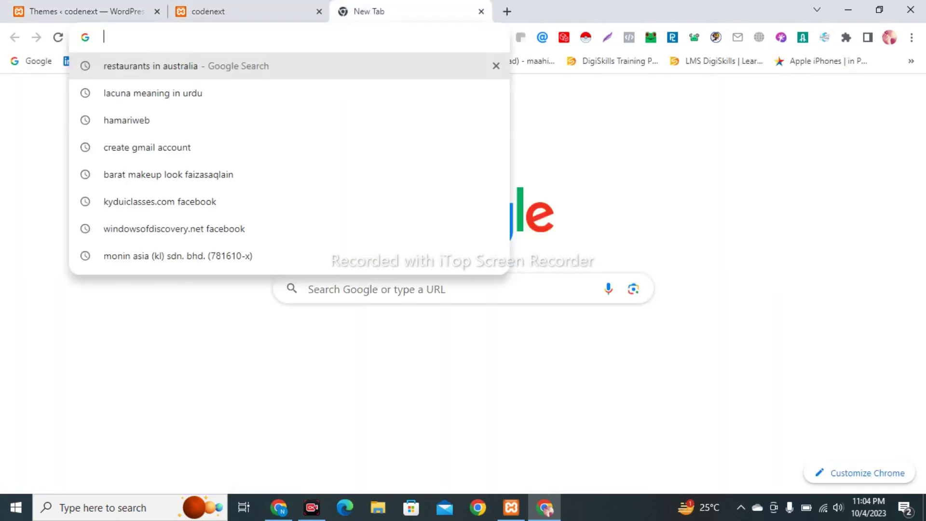
{"action": "type", "text": "word"}
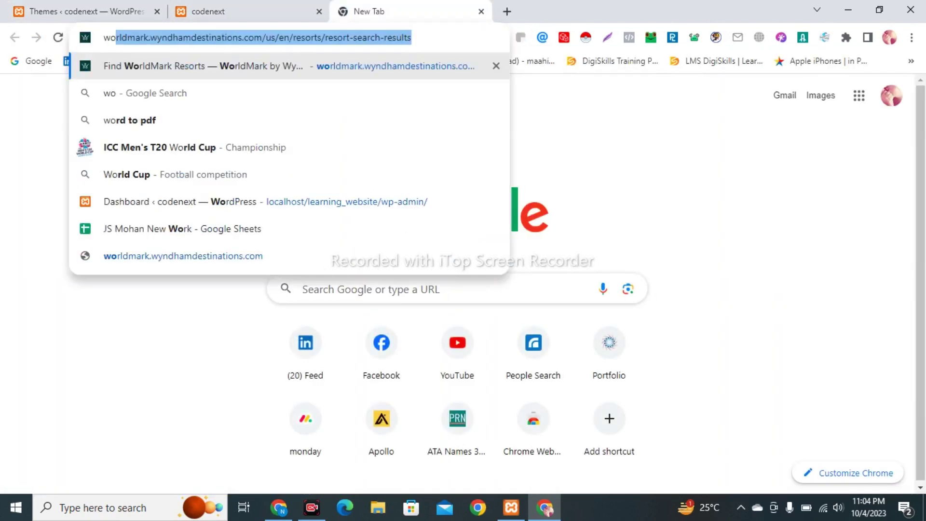
{"action": "type", "text": "pre"}
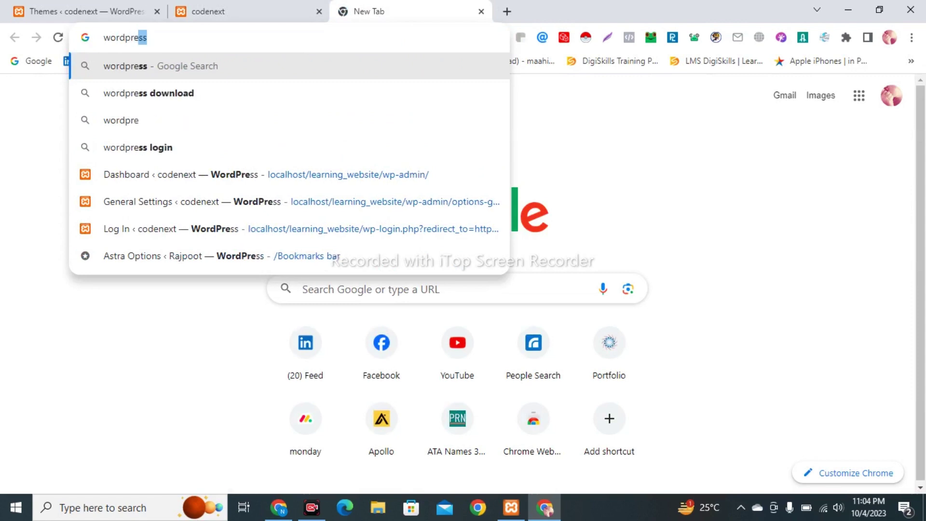
{"action": "key", "text": "Down"}
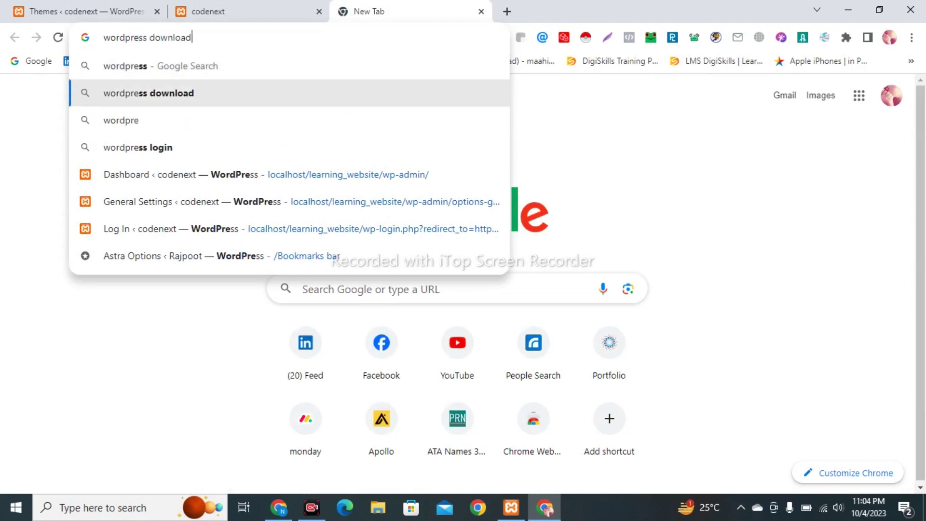
{"action": "key", "text": "Up"}
{"action": "type", "text": "ss"}
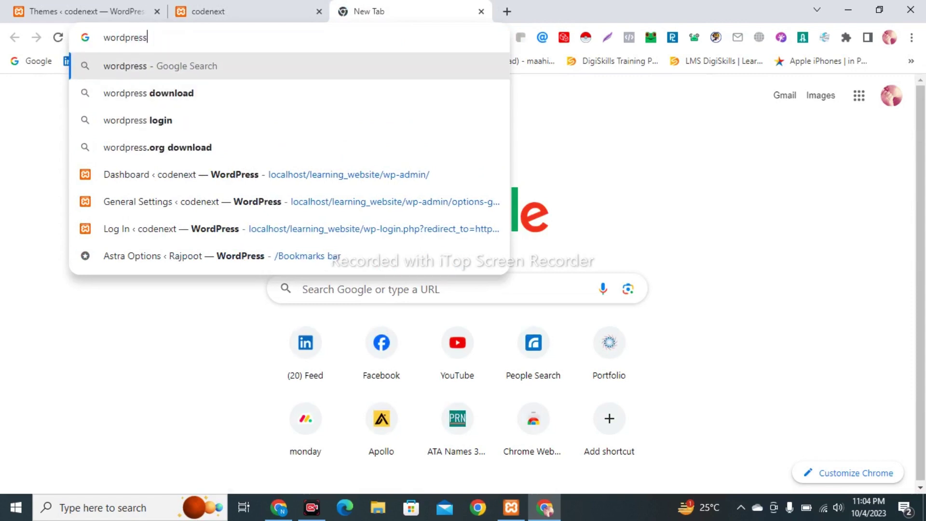
{"action": "type", "text": "."}
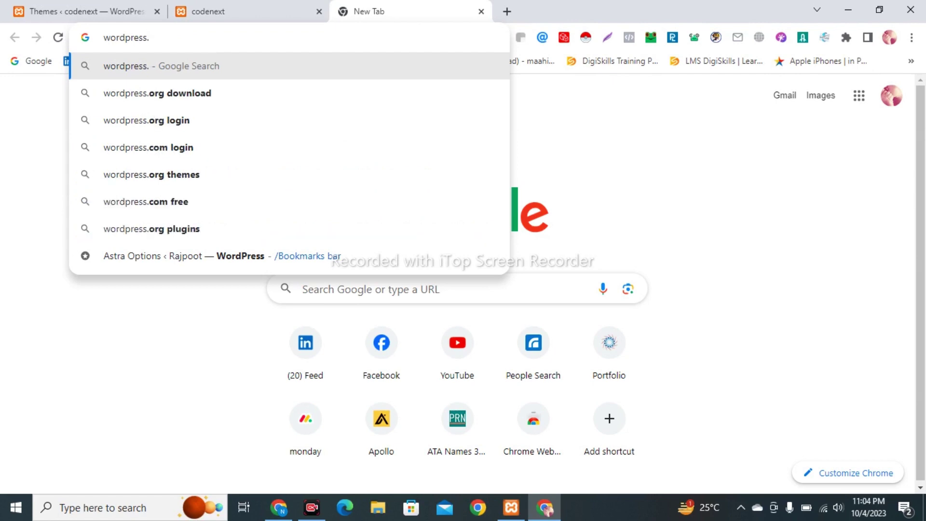
{"action": "key", "text": "Down"}
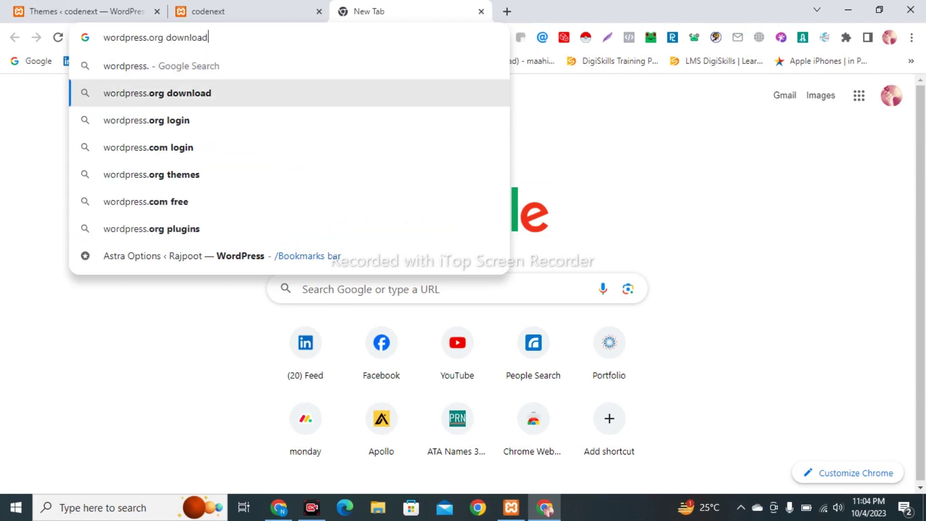
{"action": "key", "text": "BackSpace"}
{"action": "key", "text": "BackSpace"}
{"action": "key", "text": "BackSpace"}
{"action": "key", "text": "BackSpace"}
{"action": "key", "text": "BackSpace"}
{"action": "key", "text": "BackSpace"}
{"action": "key", "text": "BackSpace"}
{"action": "key", "text": "BackSpace"}
{"action": "key", "text": "BackSpace"}
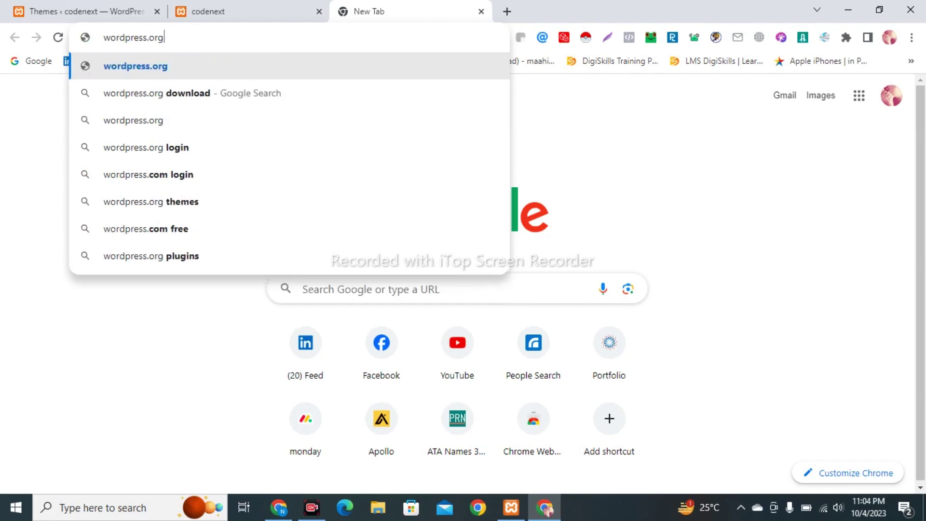
{"action": "key", "text": "Return"}
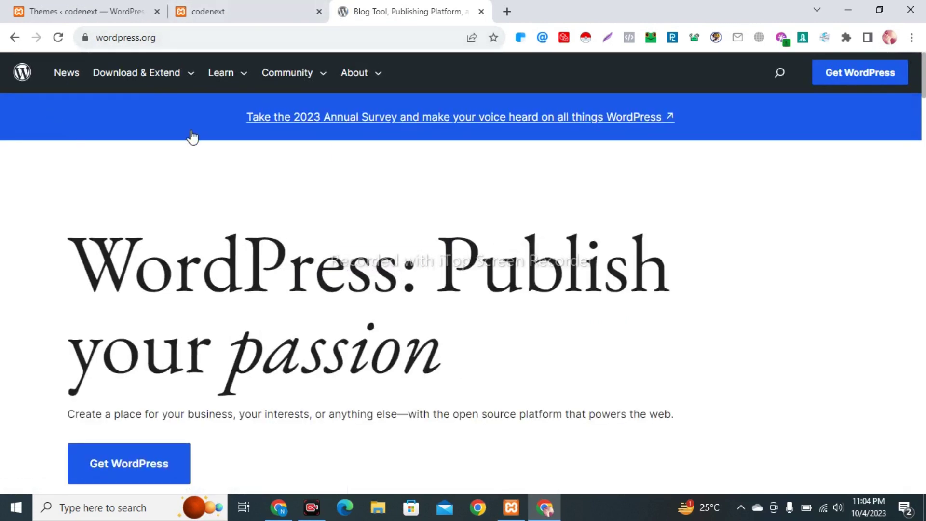
Step: Open the wordpress.org themes directory and download the OceanWP theme from the popular themes
{"action": "left_click", "coordinate": [192, 76]}
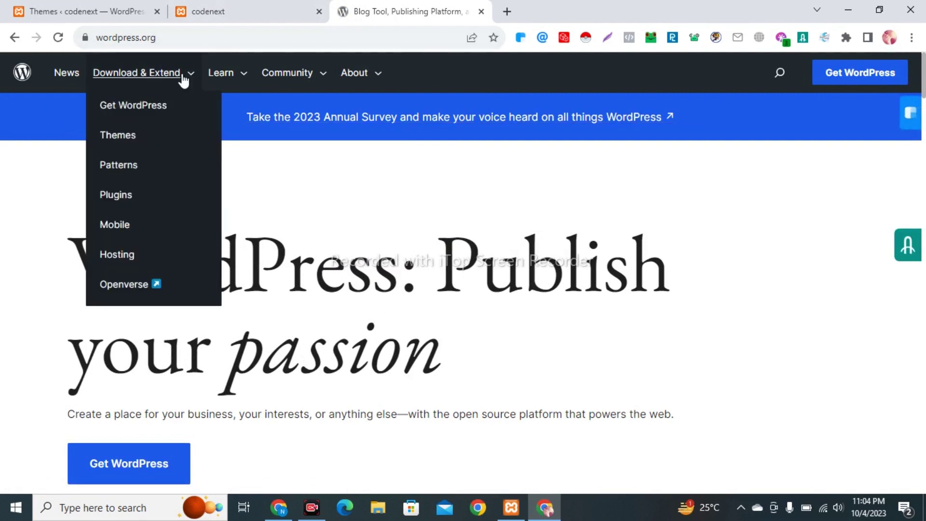
{"action": "left_click", "coordinate": [124, 145]}
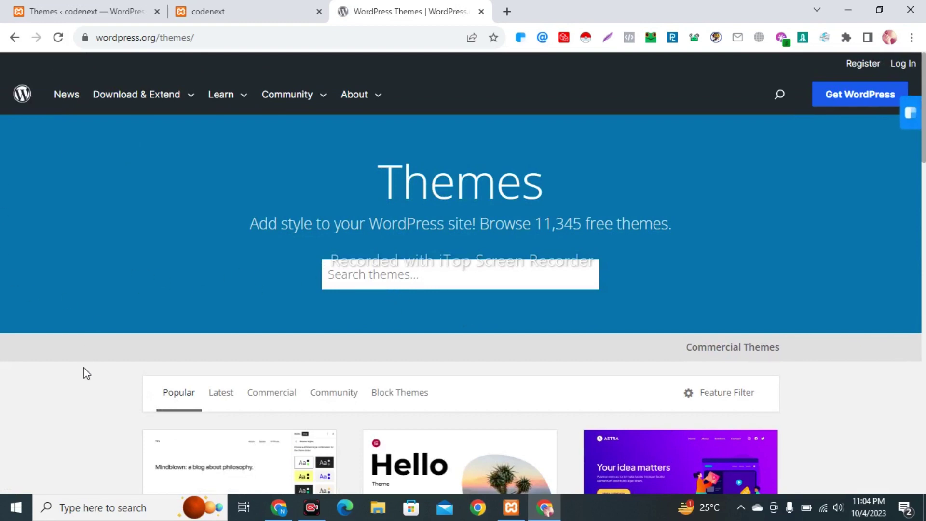
{"action": "scroll", "coordinate": [83, 367], "scroll_direction": "down", "scroll_amount": 5}
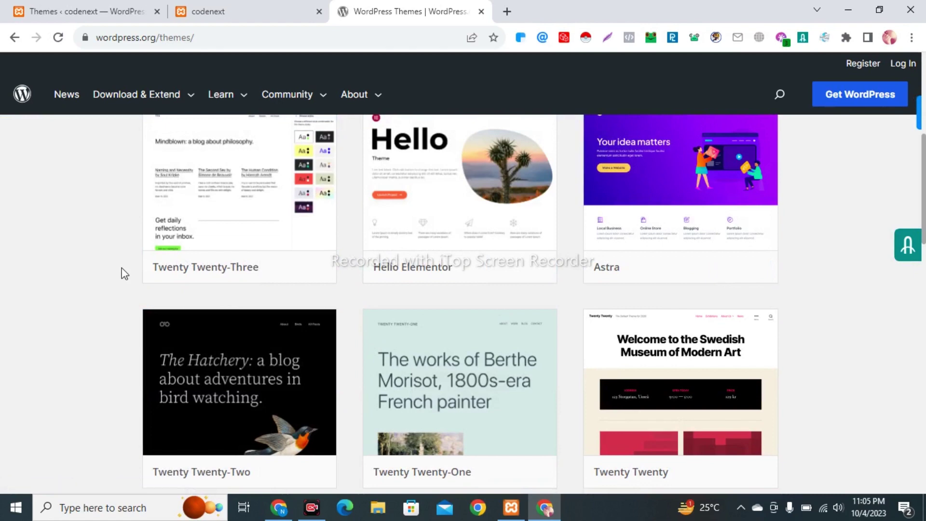
{"action": "scroll", "coordinate": [121, 268], "scroll_direction": "up", "scroll_amount": 5}
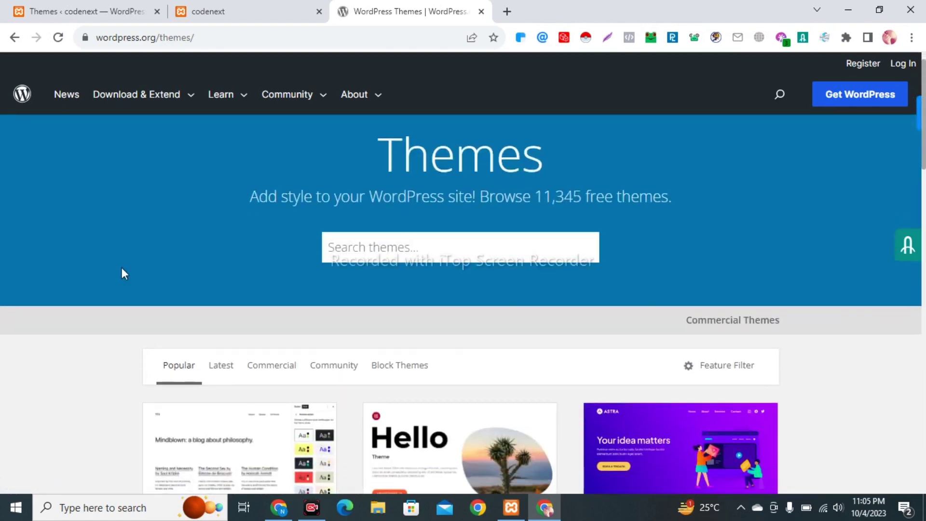
{"action": "scroll", "coordinate": [122, 269], "scroll_direction": "down", "scroll_amount": 20}
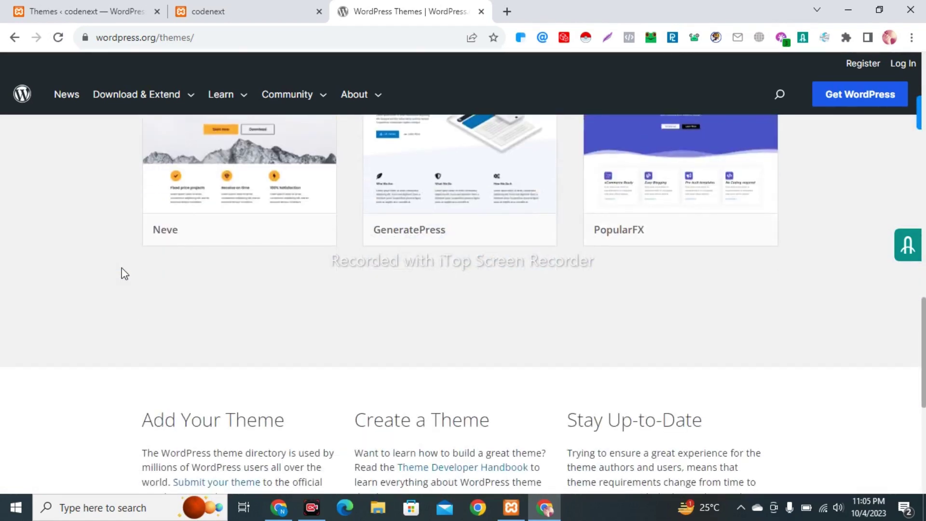
{"action": "scroll", "coordinate": [122, 273], "scroll_direction": "up", "scroll_amount": 10}
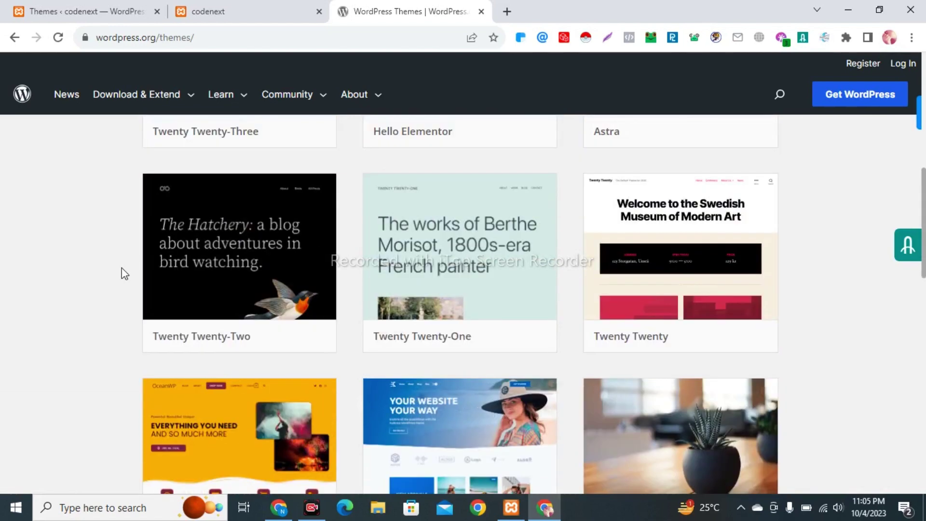
{"action": "scroll", "coordinate": [125, 274], "scroll_direction": "down", "scroll_amount": 4}
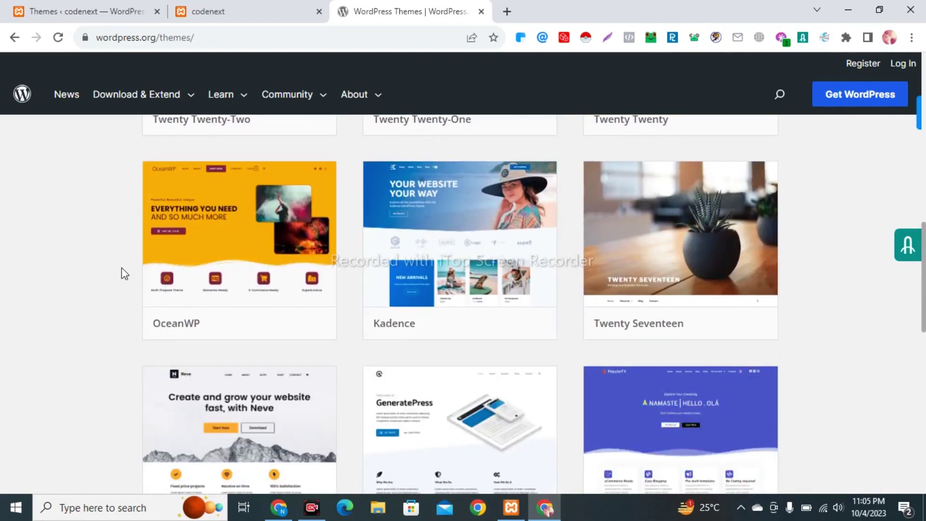
{"action": "mouse_move", "coordinate": [200, 296]}
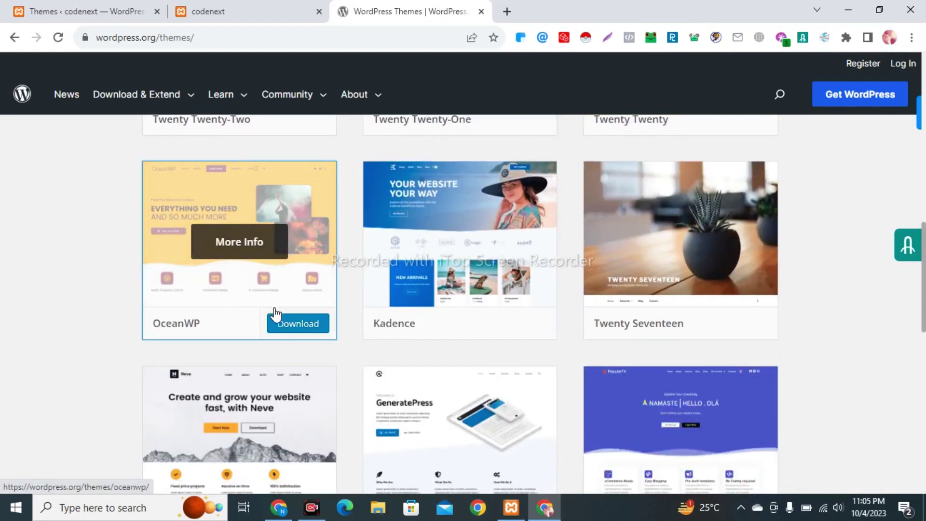
{"action": "left_click", "coordinate": [295, 331]}
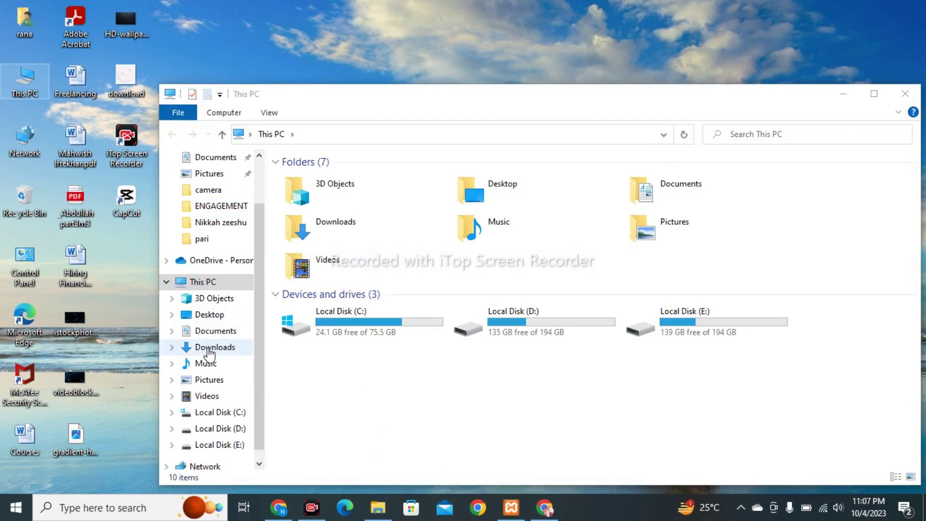
Step: Locate and select the downloaded oceanwp.3.5.0 archive in the Downloads folder in File Explorer
{"action": "left_click", "coordinate": [208, 348]}
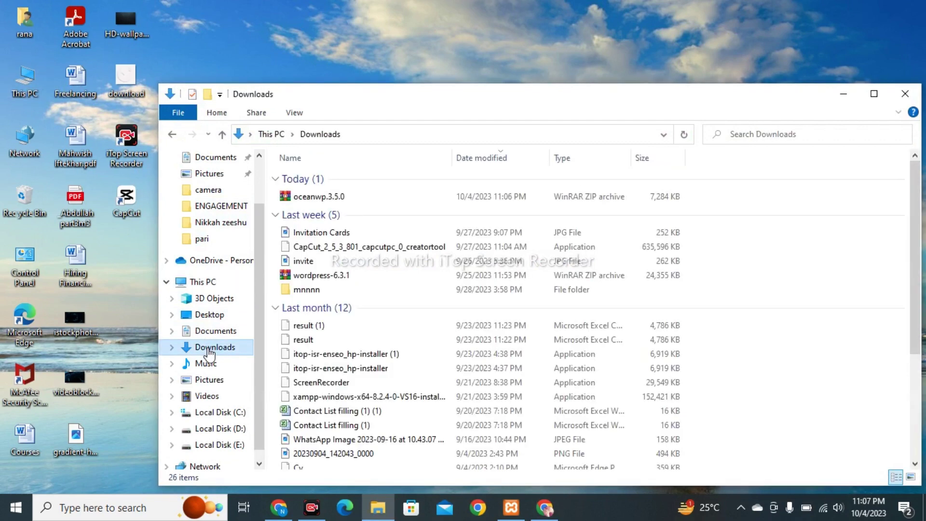
{"action": "left_click", "coordinate": [364, 199]}
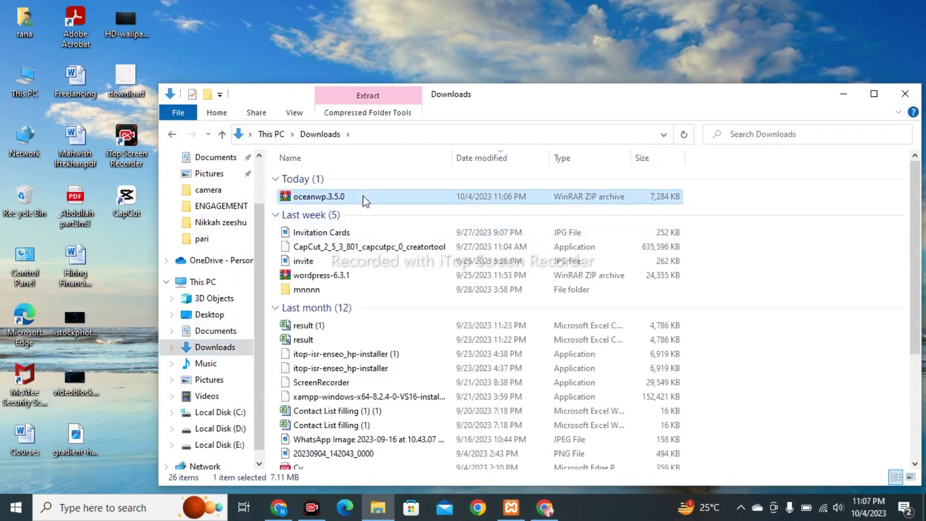
Step: Browse to the Server\htdocs folder on Local Disk (E:)
{"action": "scroll", "coordinate": [227, 414], "scroll_direction": "down", "scroll_amount": 1}
{"action": "left_click", "coordinate": [227, 414]}
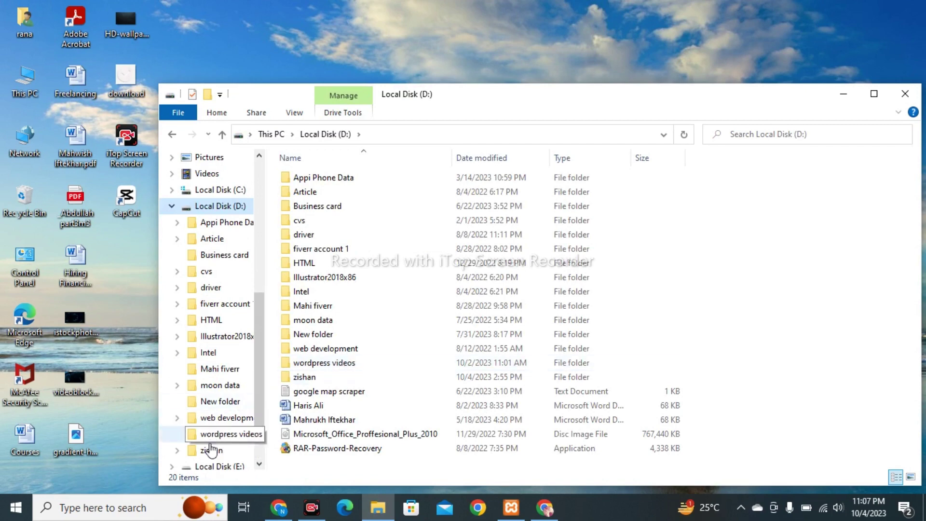
{"action": "left_click", "coordinate": [237, 467]}
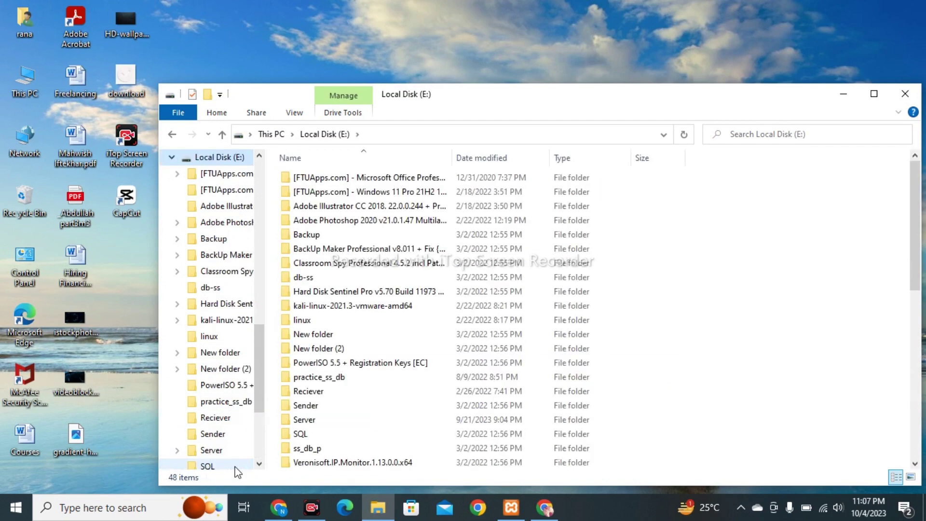
{"action": "double_click", "coordinate": [327, 427]}
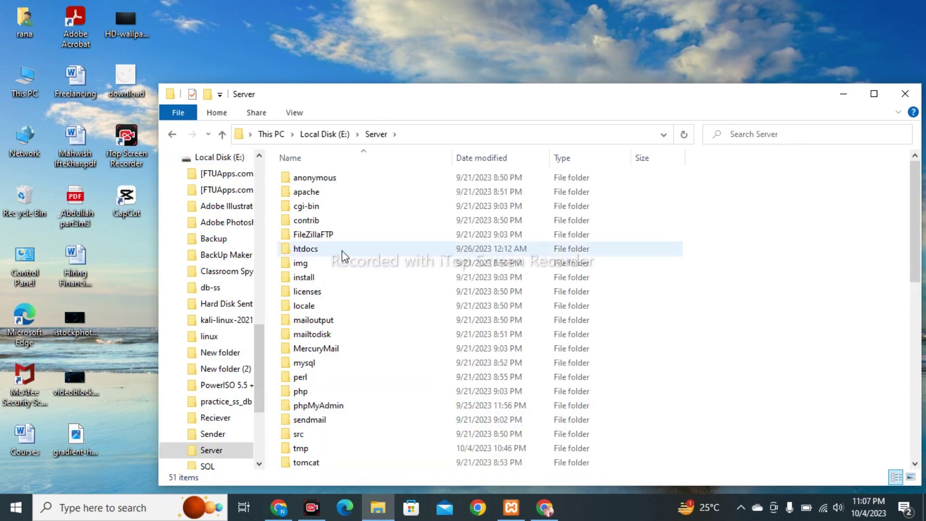
{"action": "double_click", "coordinate": [343, 251]}
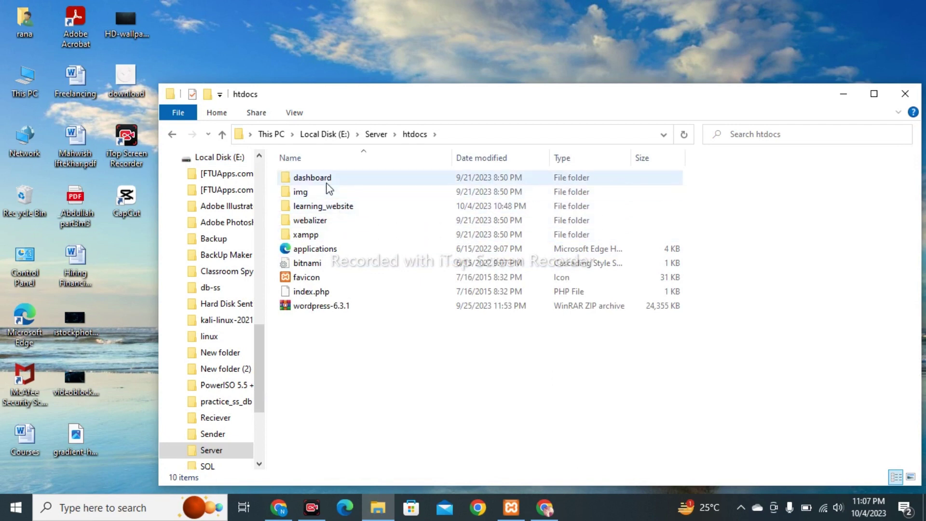
{"action": "double_click", "coordinate": [331, 183]}
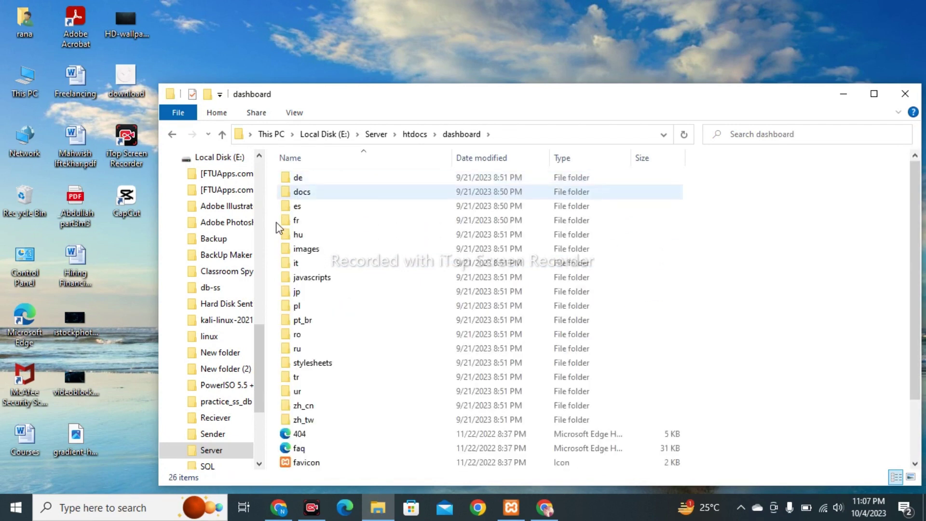
{"action": "key", "text": "f"}
{"action": "left_click", "coordinate": [367, 339]}
{"action": "key", "text": "f"}
{"action": "key", "text": "p"}
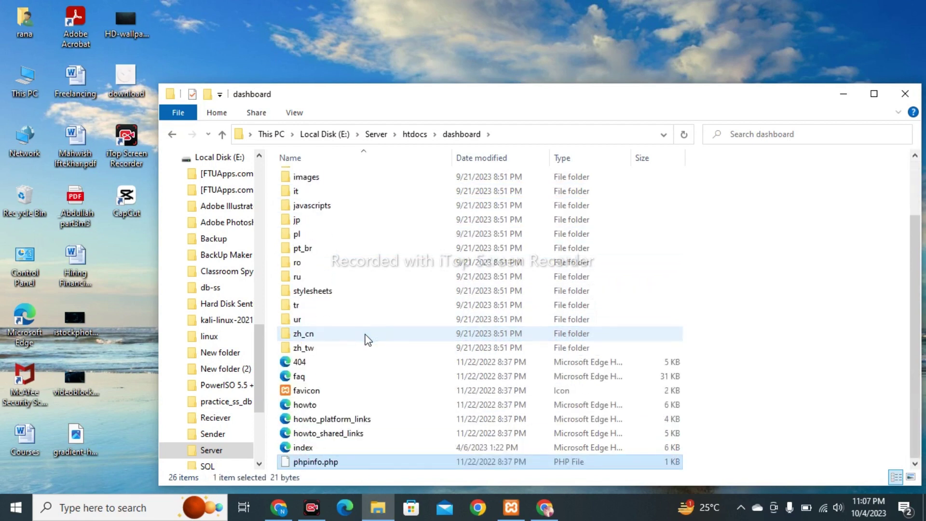
{"action": "key", "text": "BackSpace"}
Step: Open the wp-content\themes folder inside learning_website and paste the copied oceanwp.3.5.0 archive there
{"action": "double_click", "coordinate": [331, 208]}
{"action": "double_click", "coordinate": [296, 193]}
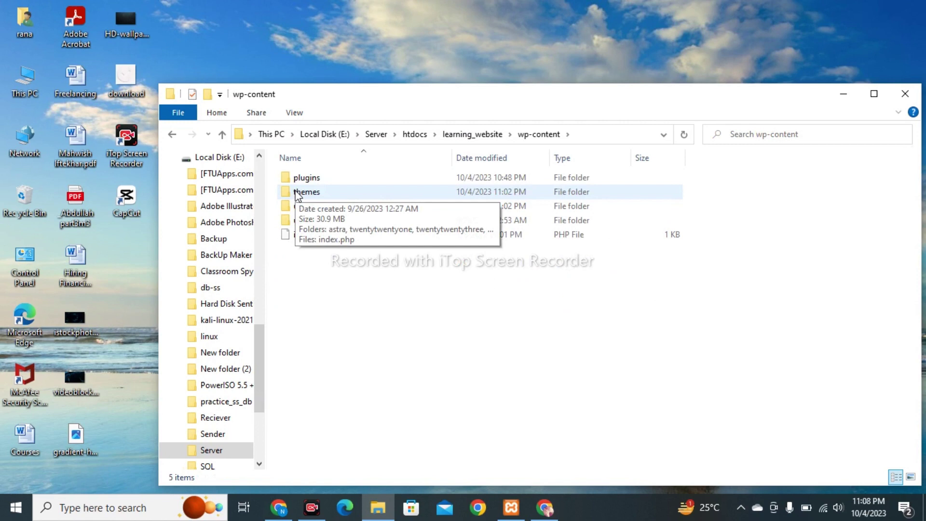
{"action": "double_click", "coordinate": [307, 192]}
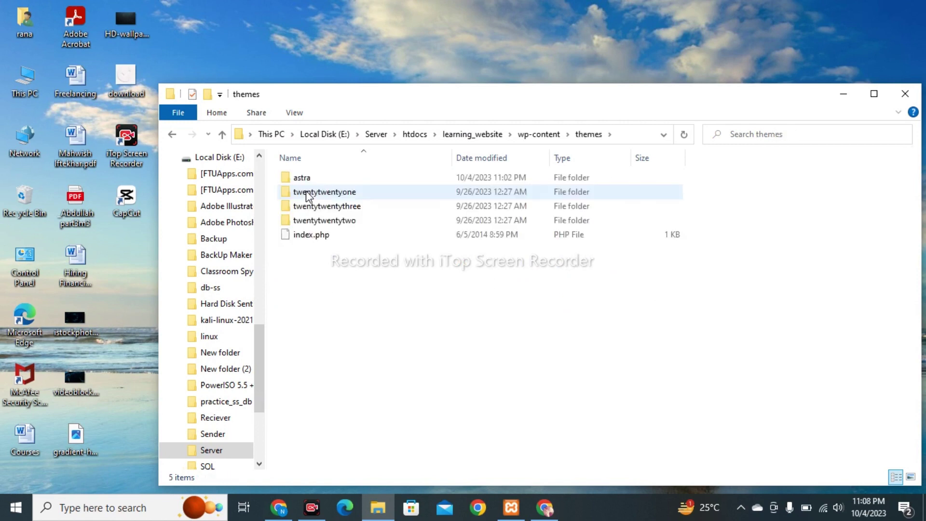
{"action": "right_click", "coordinate": [312, 255]}
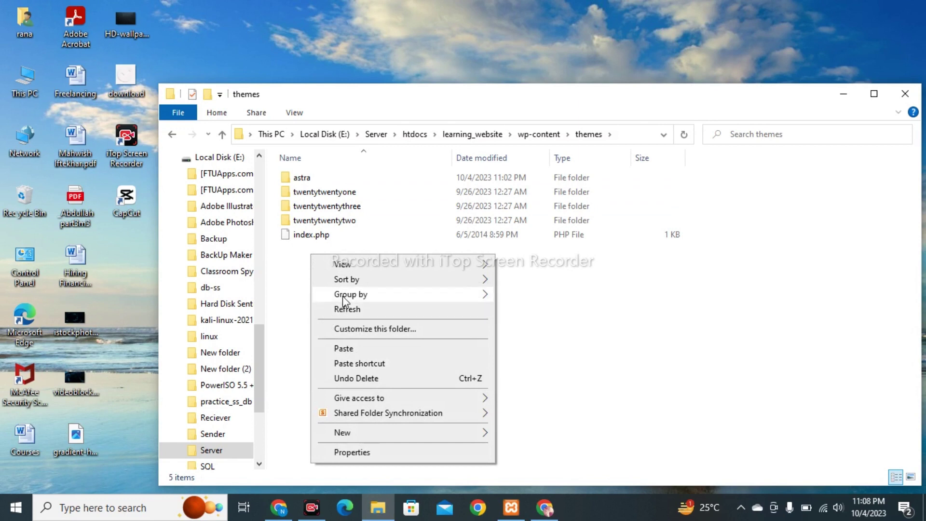
{"action": "left_click", "coordinate": [343, 348]}
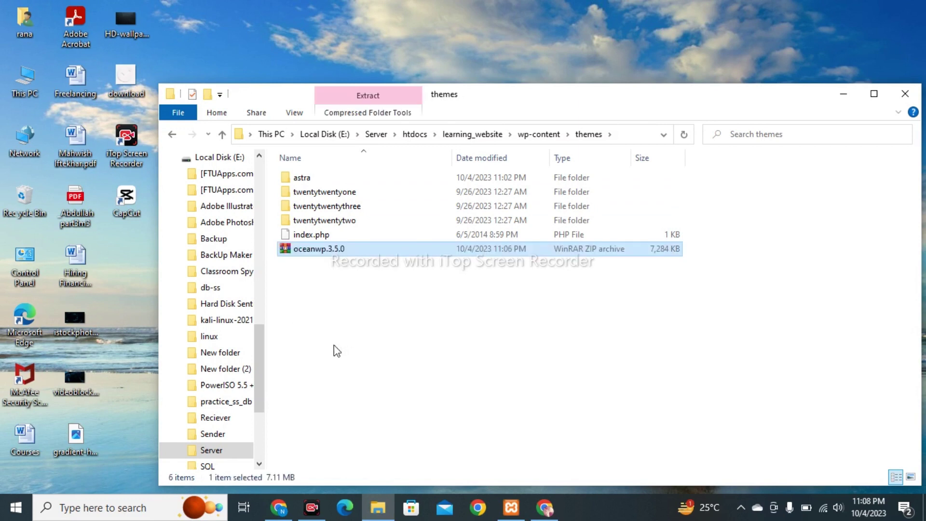
Step: Extract the oceanwp.3.5.0 archive directly into the themes folder and delete the archive from that folder
{"action": "right_click", "coordinate": [340, 247]}
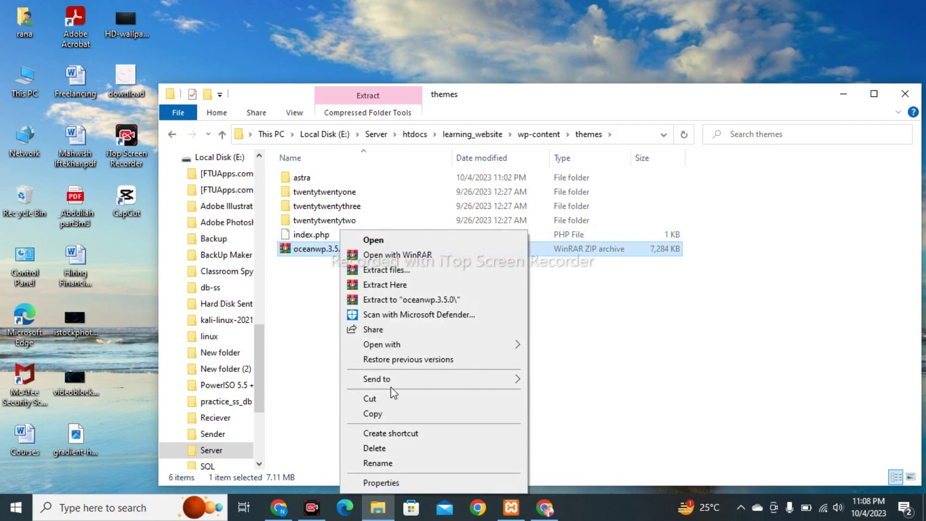
{"action": "left_click", "coordinate": [426, 284]}
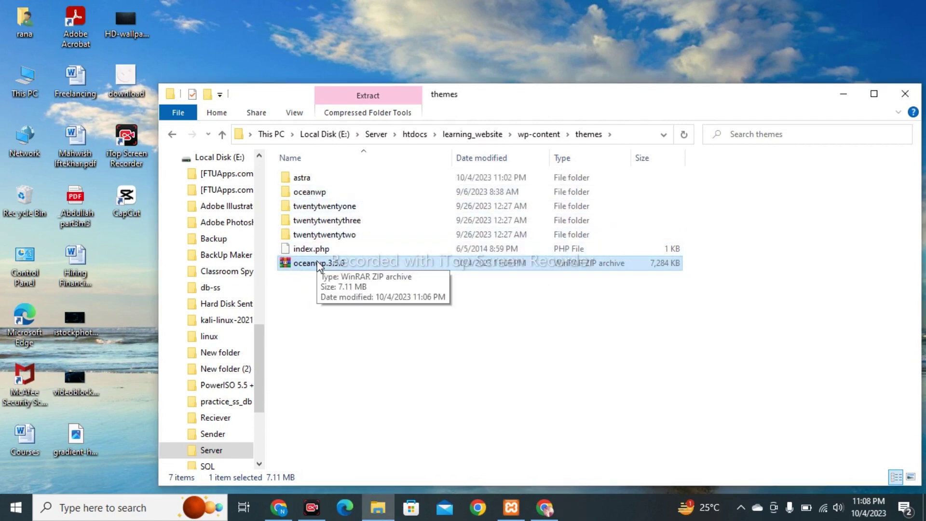
{"action": "key", "text": "F2"}
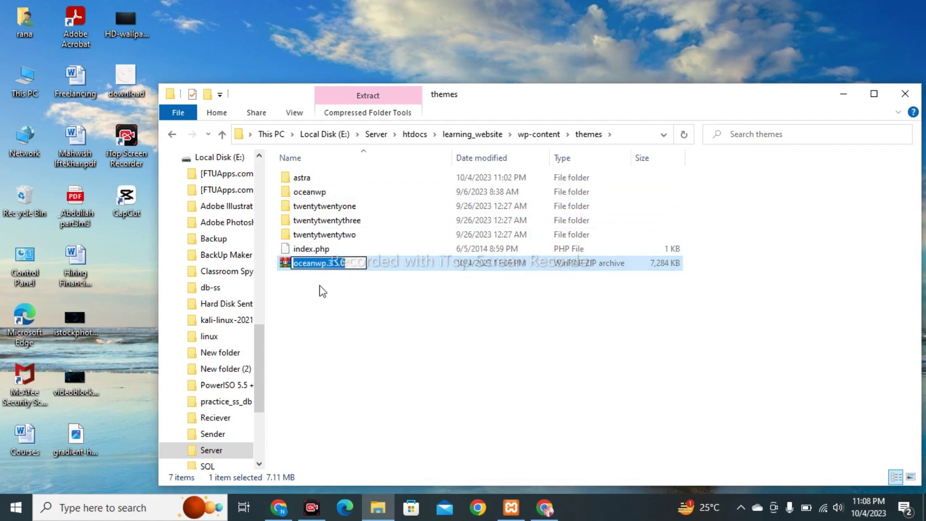
{"action": "left_click", "coordinate": [312, 324]}
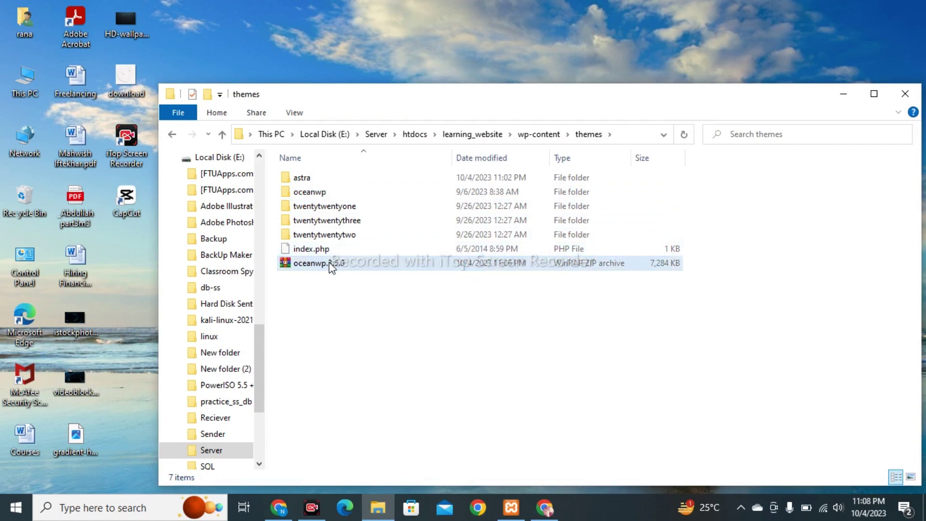
{"action": "left_click", "coordinate": [331, 267]}
{"action": "key", "text": "Delete"}
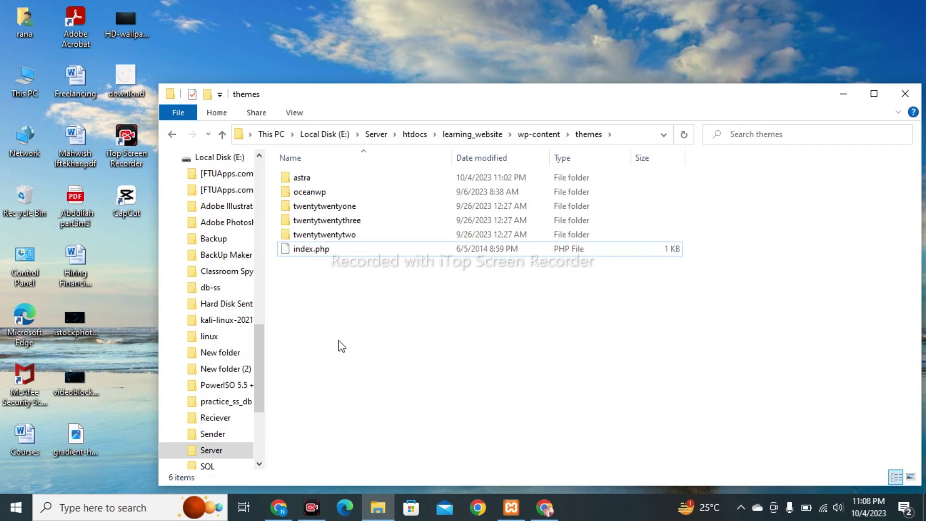
Step: Switch to the WordPress dashboard in Chrome, refresh the installed themes and activate the OceanWP theme
{"action": "mouse_move", "coordinate": [512, 515]}
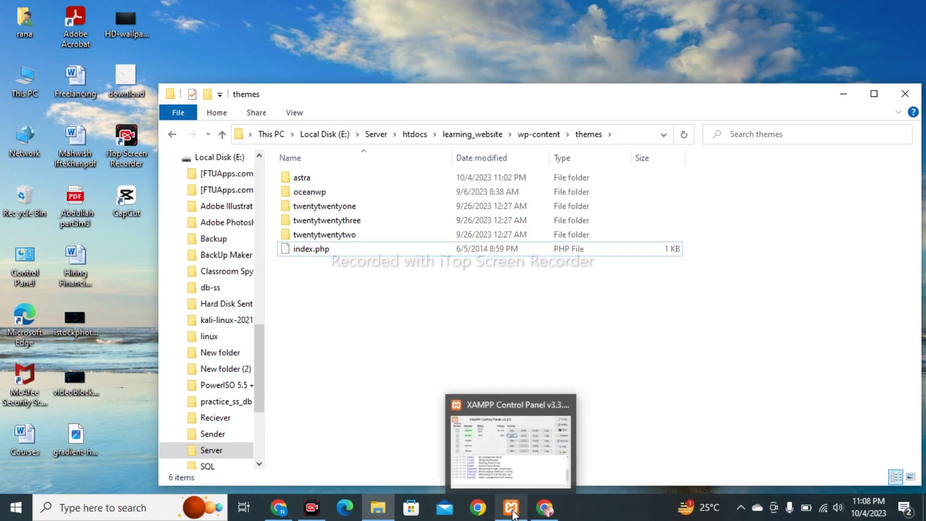
{"action": "left_click", "coordinate": [544, 444]}
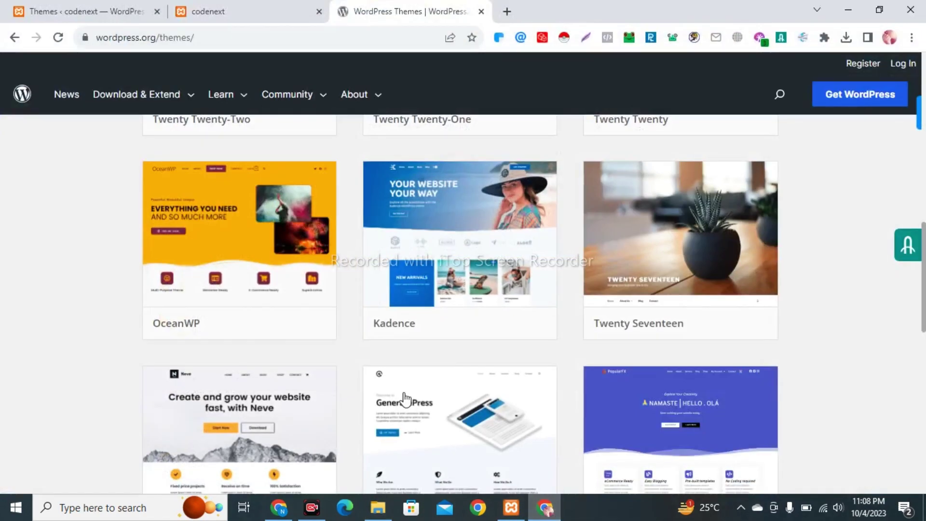
{"action": "left_click", "coordinate": [17, 9]}
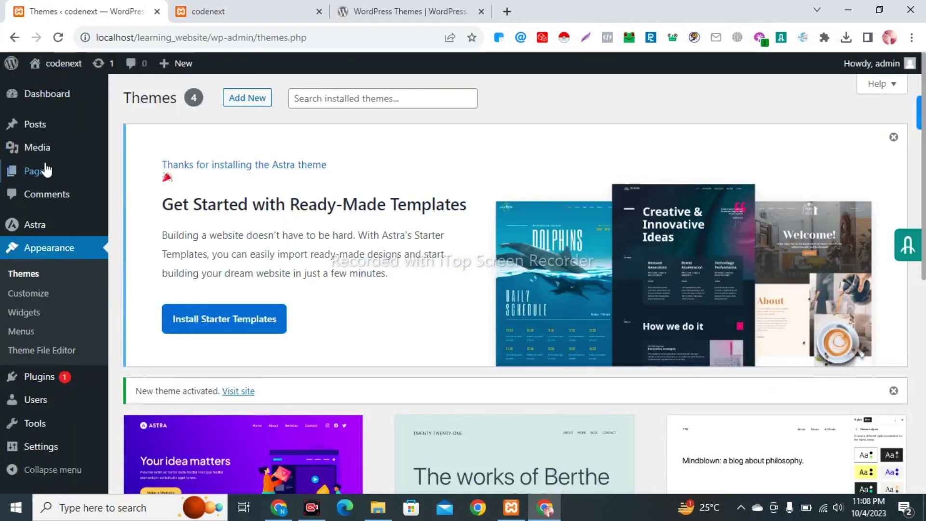
{"action": "left_click", "coordinate": [52, 250]}
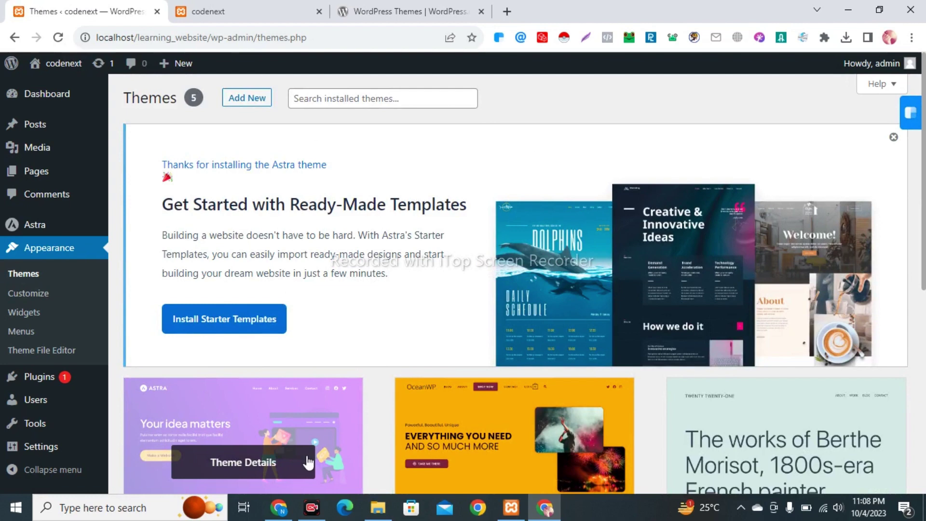
{"action": "scroll", "coordinate": [299, 459], "scroll_direction": "down", "scroll_amount": 5}
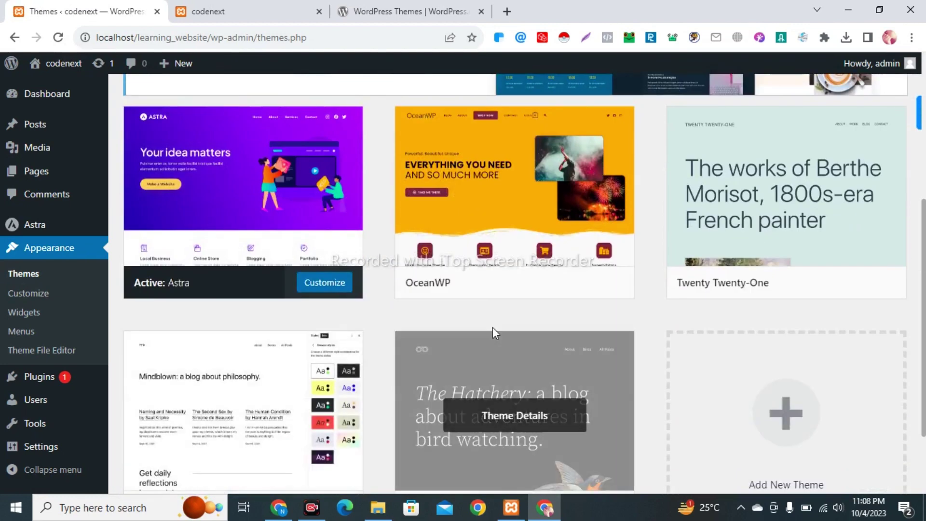
{"action": "mouse_move", "coordinate": [530, 263]}
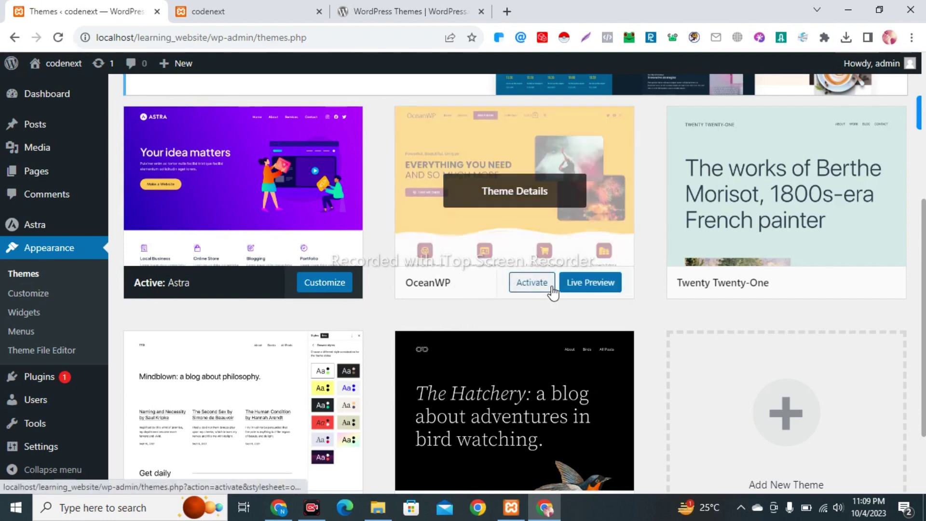
{"action": "left_click", "coordinate": [531, 285]}
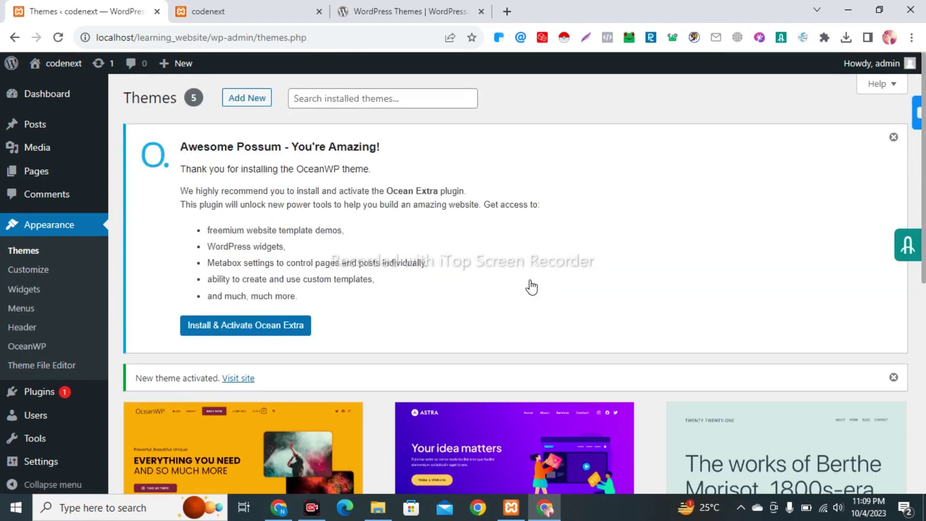
{"action": "scroll", "coordinate": [341, 446], "scroll_direction": "down", "scroll_amount": 6}
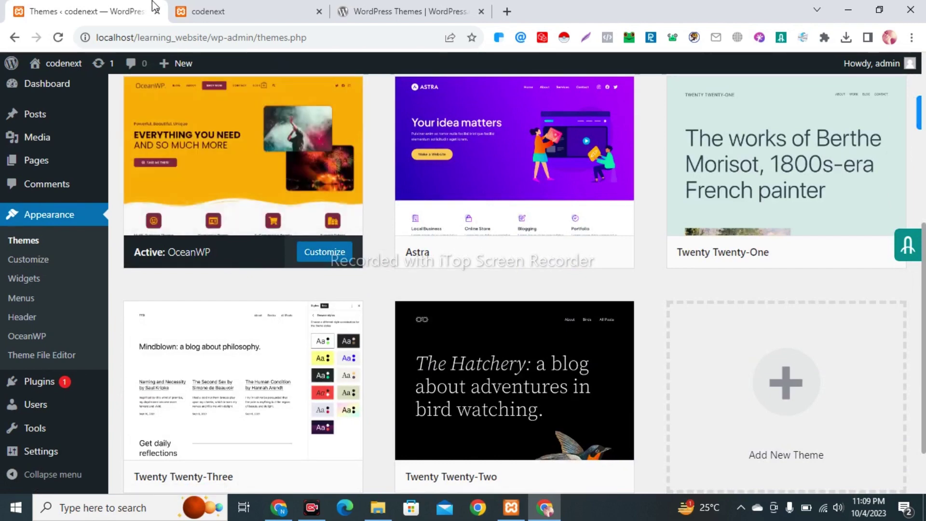
Step: Reload the codenext site's front page to check how it looks with OceanWP, and return to the installed themes page
{"action": "left_click", "coordinate": [220, 12]}
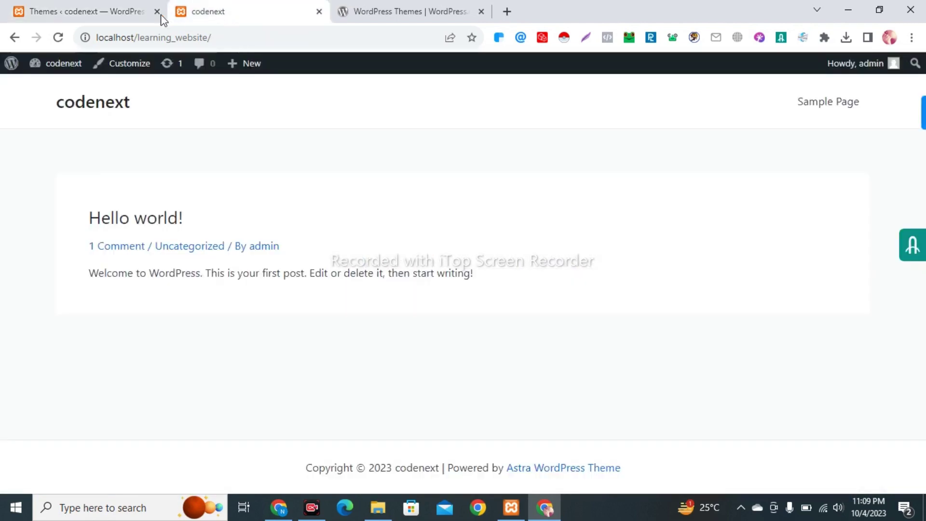
{"action": "left_click", "coordinate": [56, 40]}
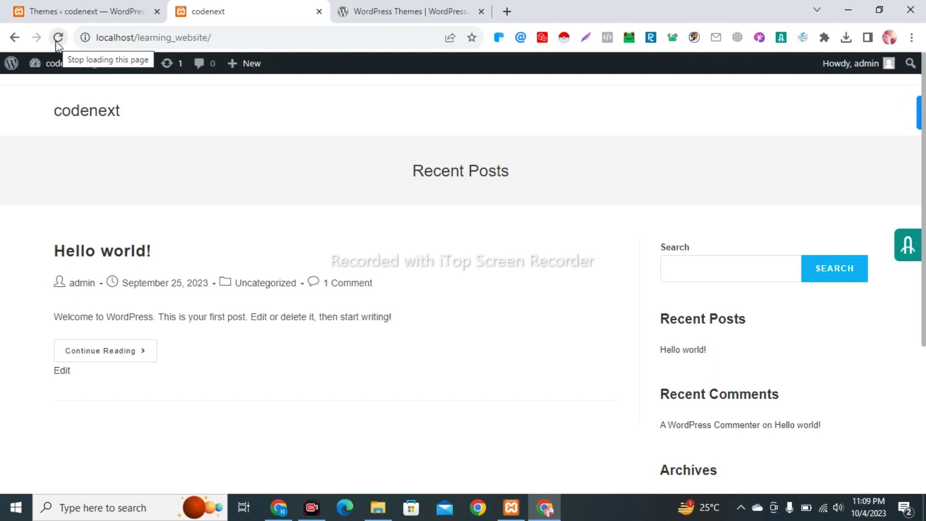
{"action": "left_click", "coordinate": [43, 6]}
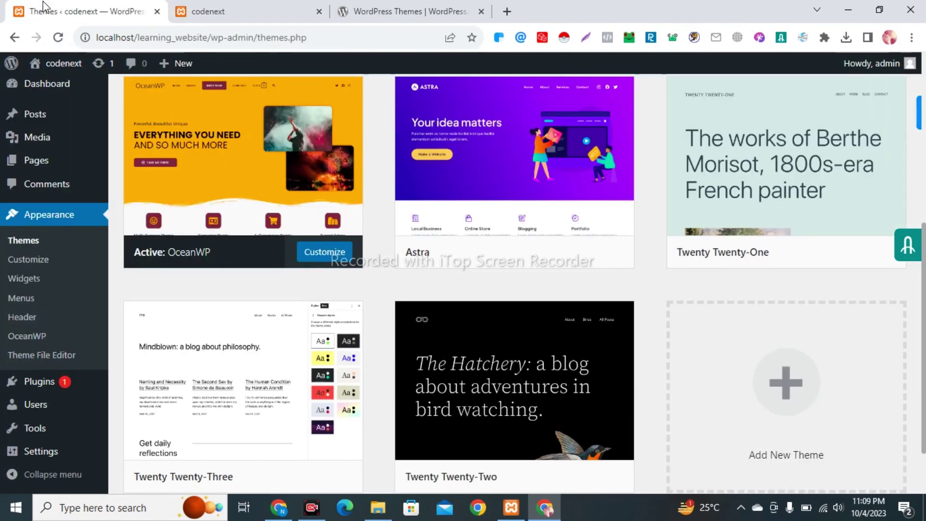
{"action": "mouse_move", "coordinate": [557, 320]}
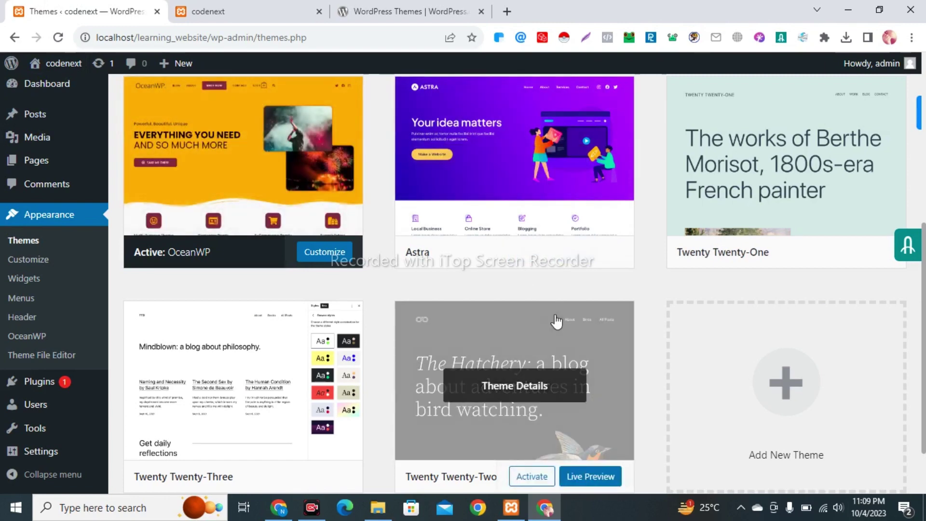